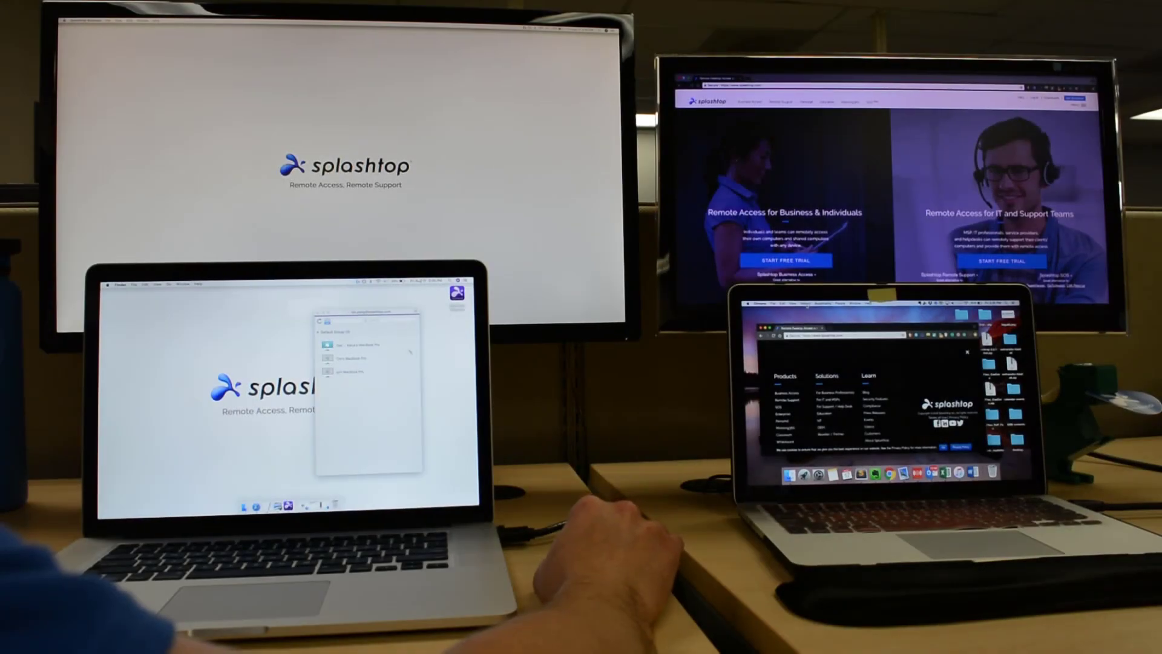
Connect to the remote multi-monitor Mac from the Splashtop computer list.
{"action": "left_click", "coordinate": [382, 347]}
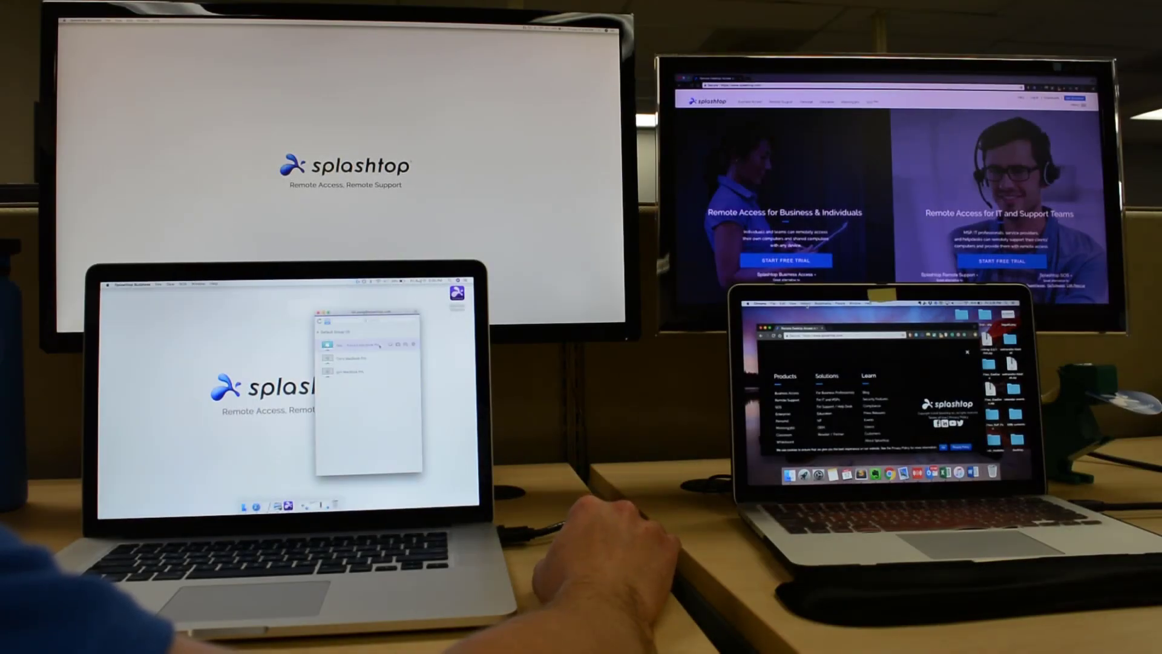
{"action": "left_click", "coordinate": [390, 346]}
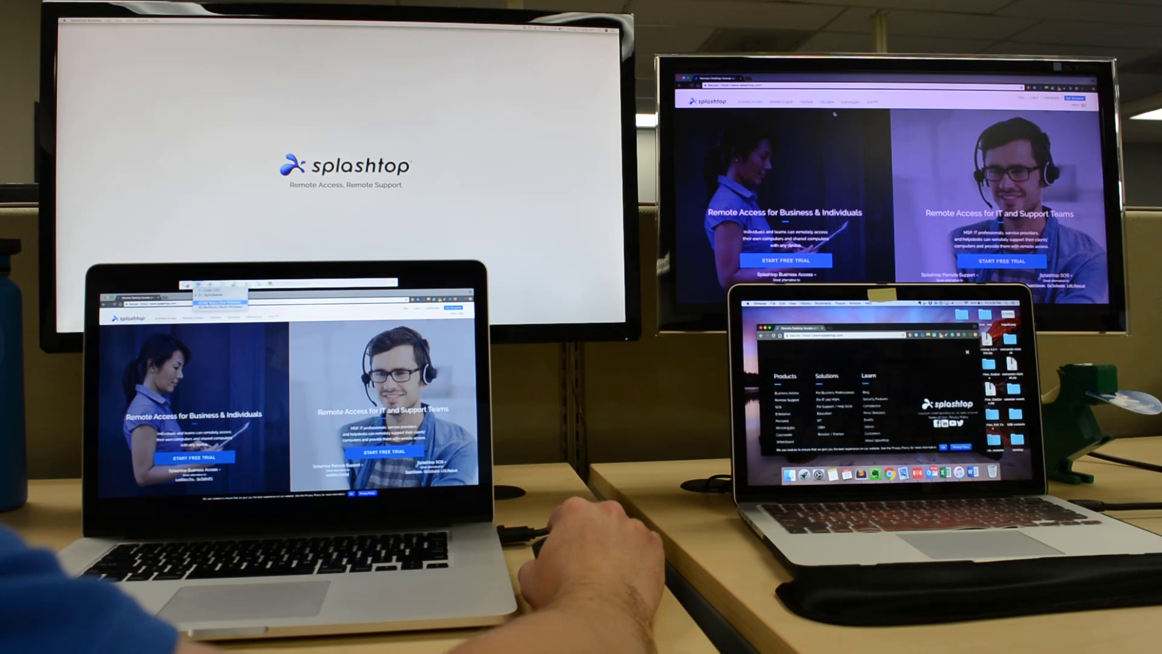
Show both remote monitors side by side, moving the browser to the external monitor and back.
{"action": "left_click", "coordinate": [209, 305]}
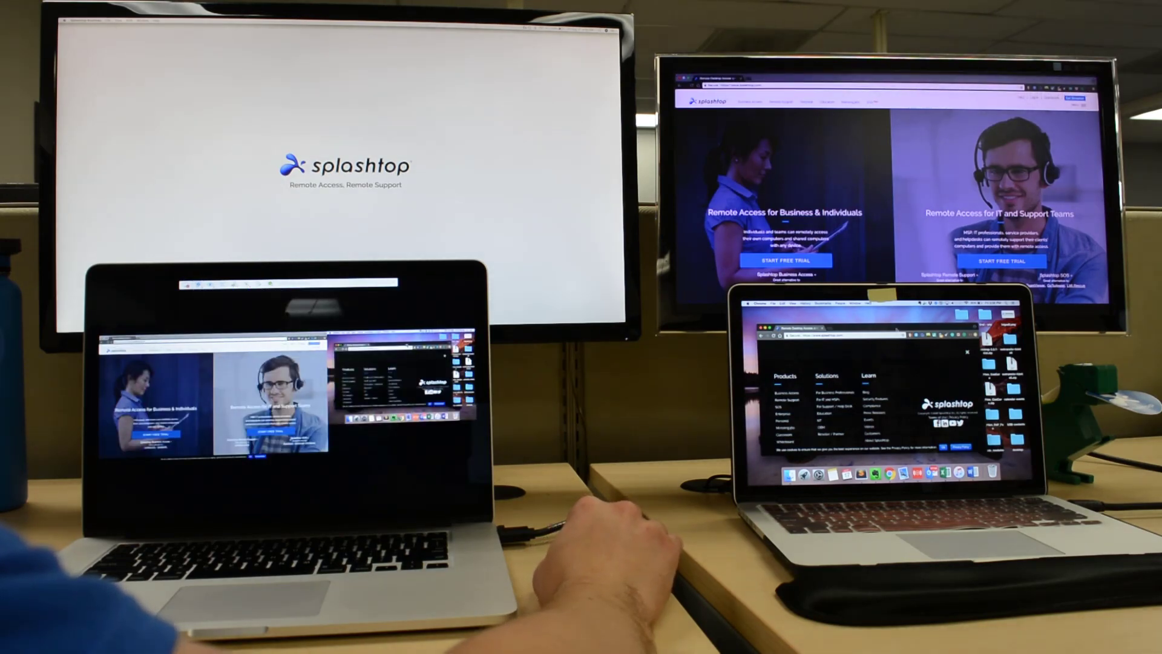
{"action": "left_click_drag", "start_coordinate": [391, 344], "coordinate": [204, 372]}
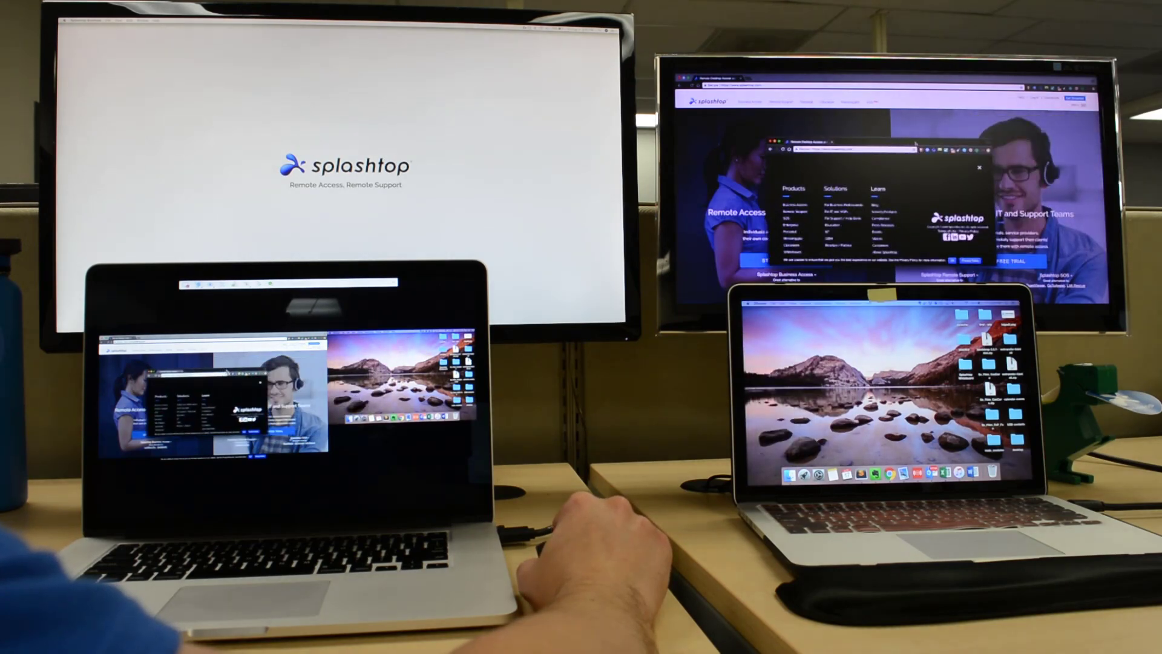
{"action": "left_click_drag", "start_coordinate": [228, 372], "coordinate": [416, 347]}
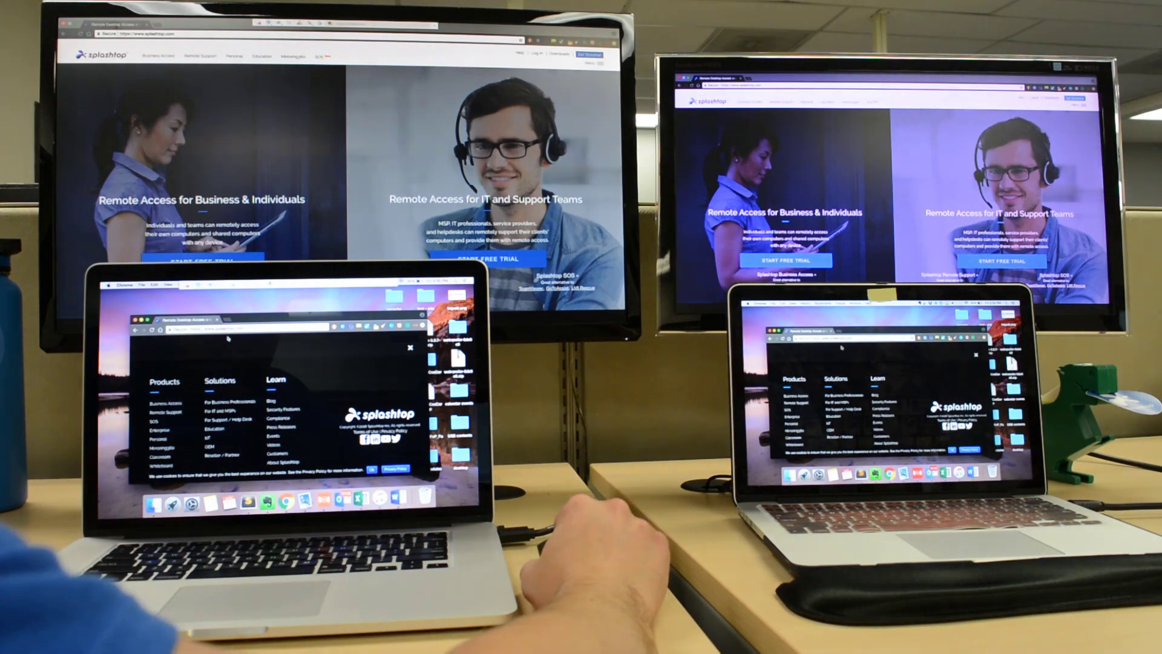
Open a new browser tab on the remote Mac, shown on the external monitor.
{"action": "key", "text": "super+t"}
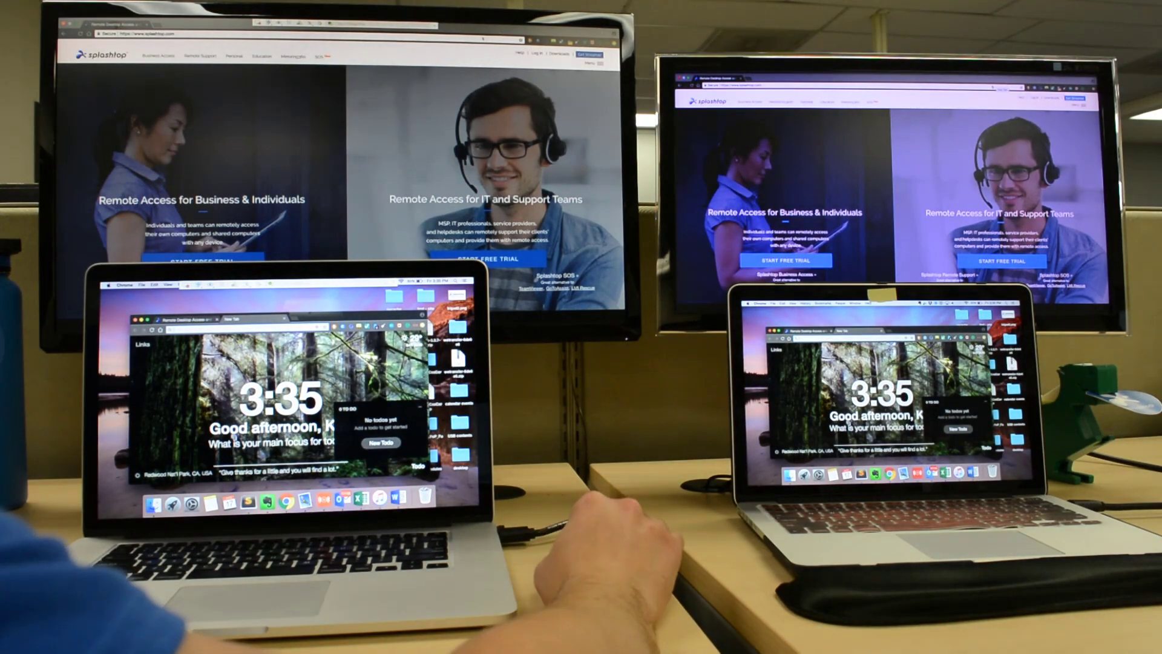
{"action": "left_click", "coordinate": [171, 37]}
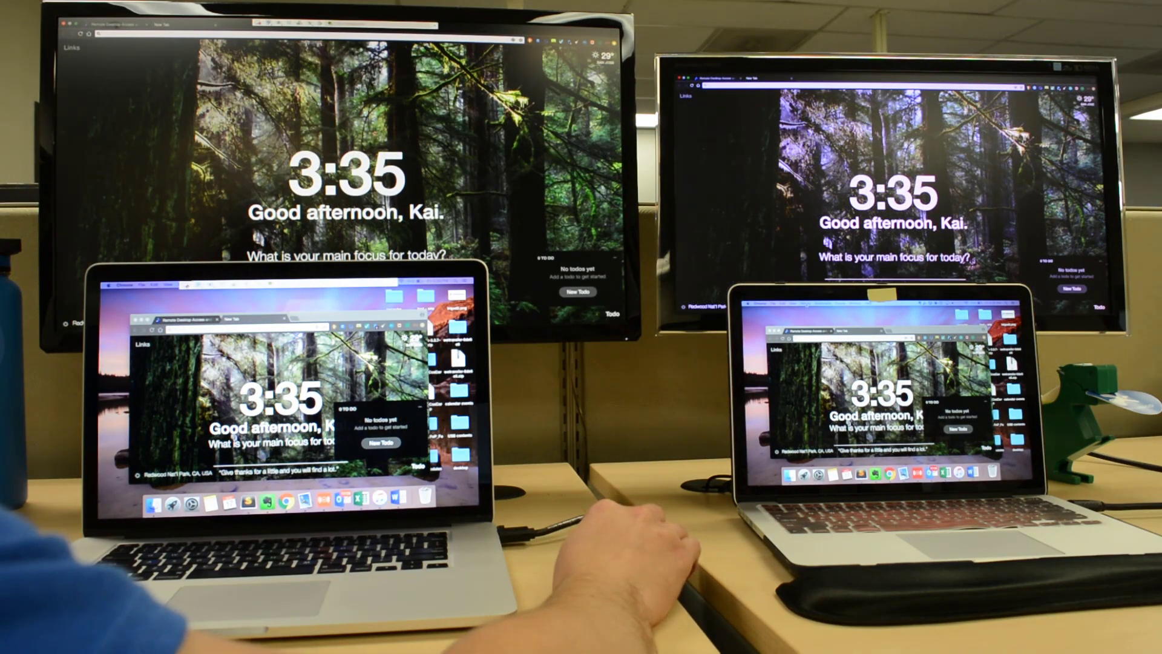
Disconnect the remote session with Cmd+W, returning to the computer list.
{"action": "key", "text": "super+w"}
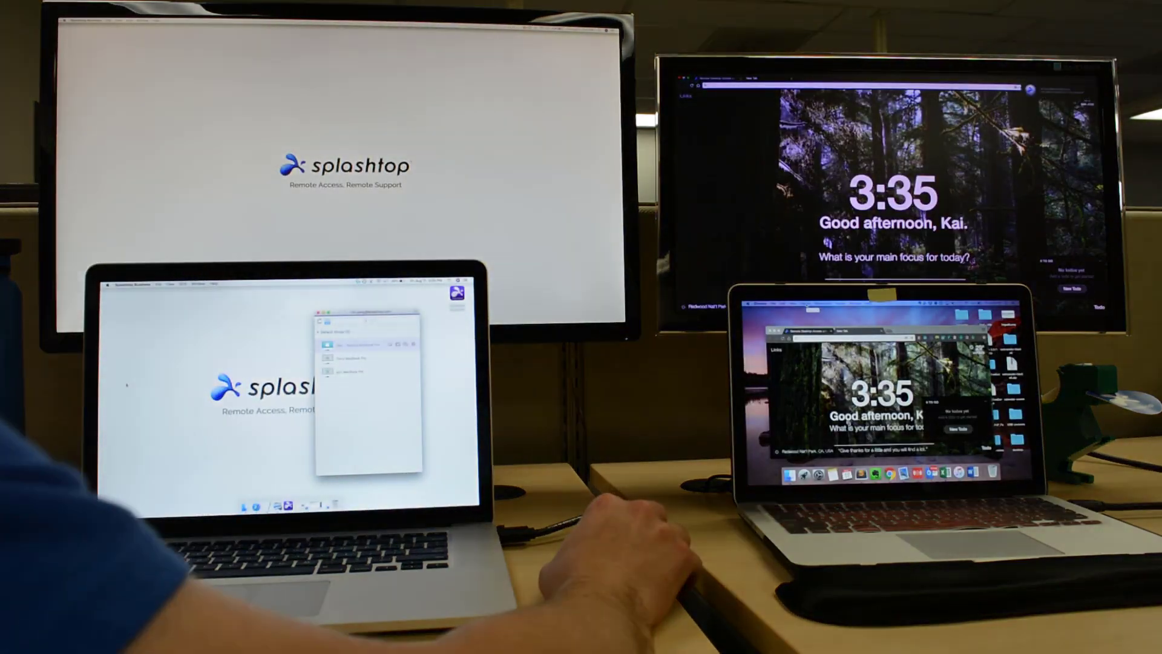